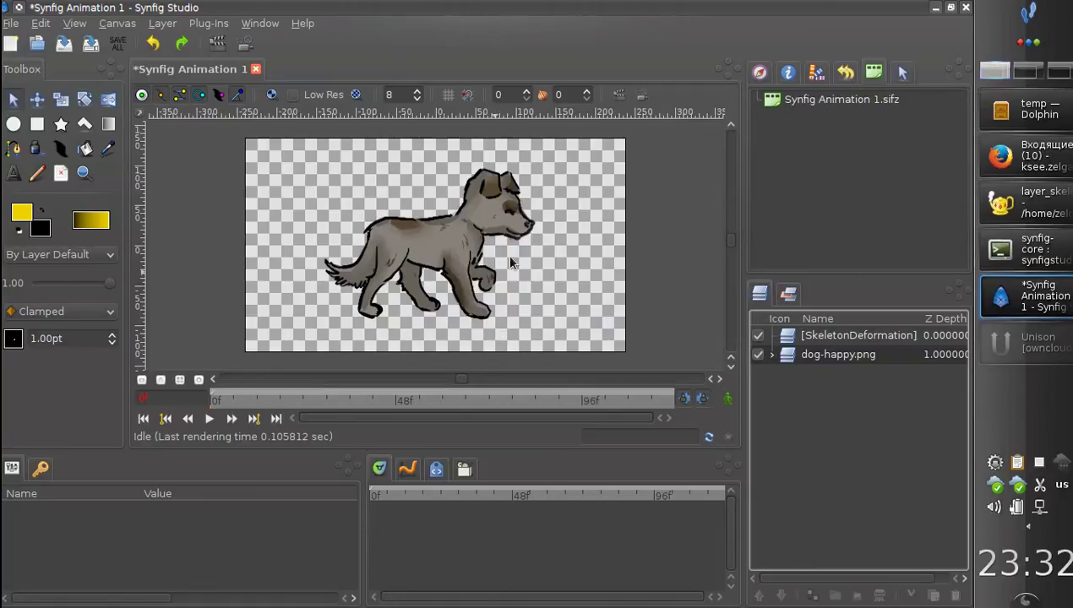
Select the dog-happy.png image layer and briefly inspect its contents
click(785, 355)
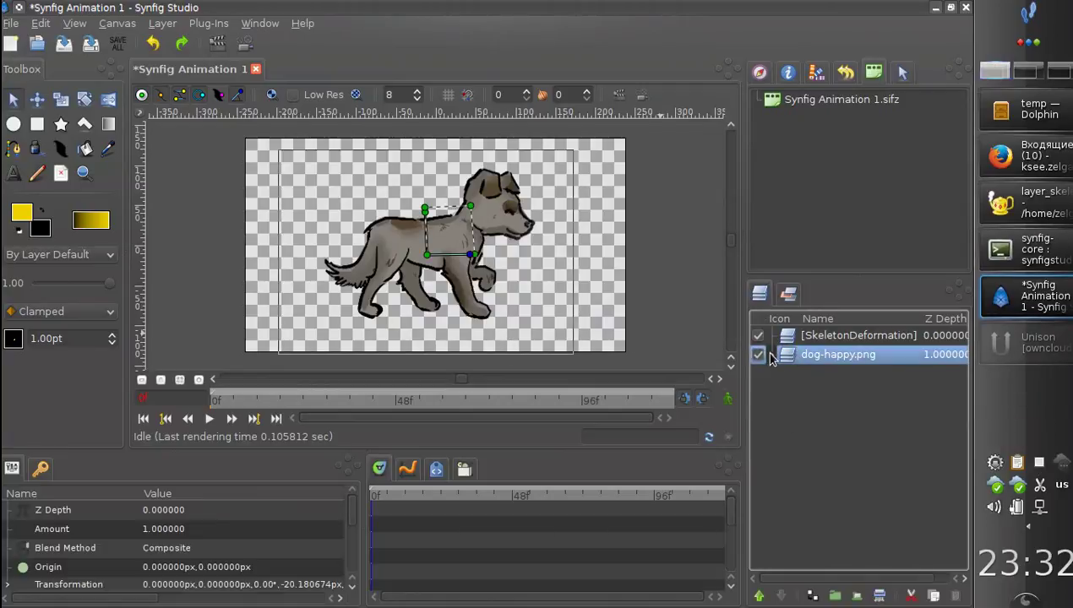
click(771, 355)
click(771, 355)
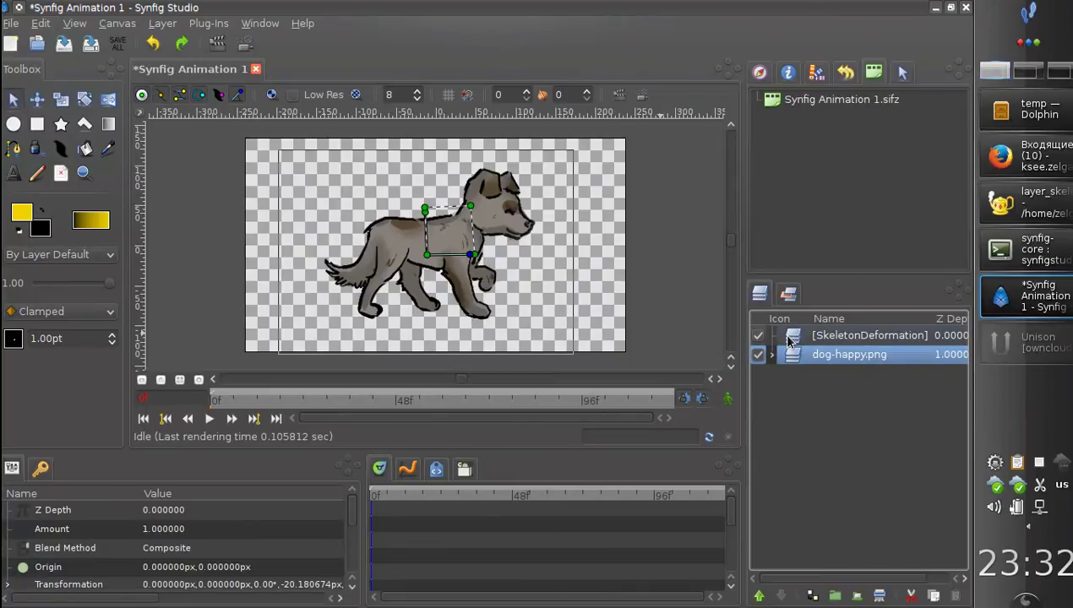
Select the SkeletonDeformation layer and review its Bones list in Params
click(788, 338)
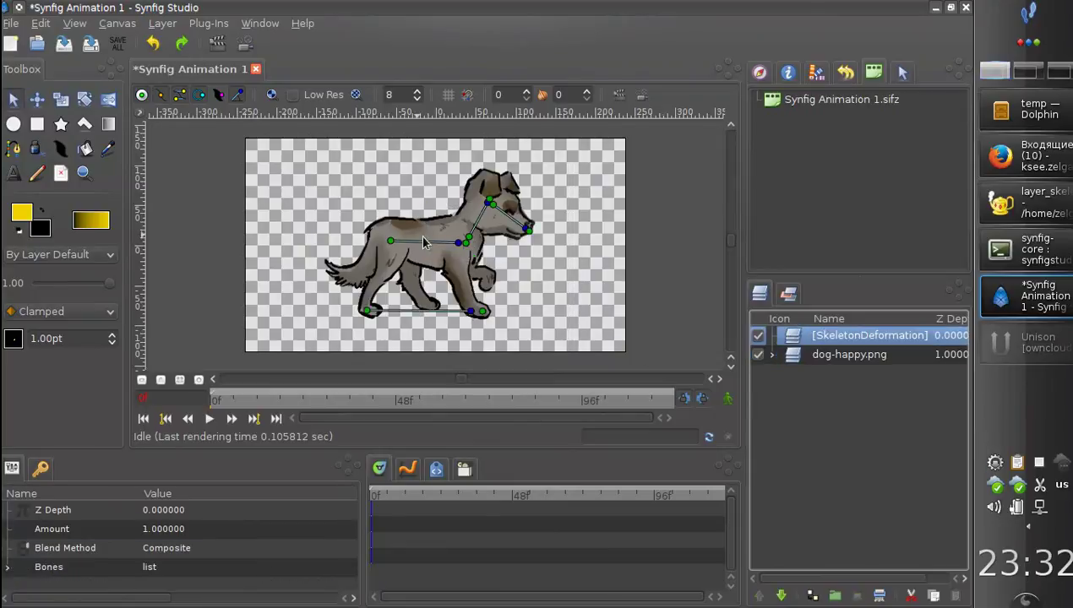
click(7, 566)
scroll(115, 527, down, 2)
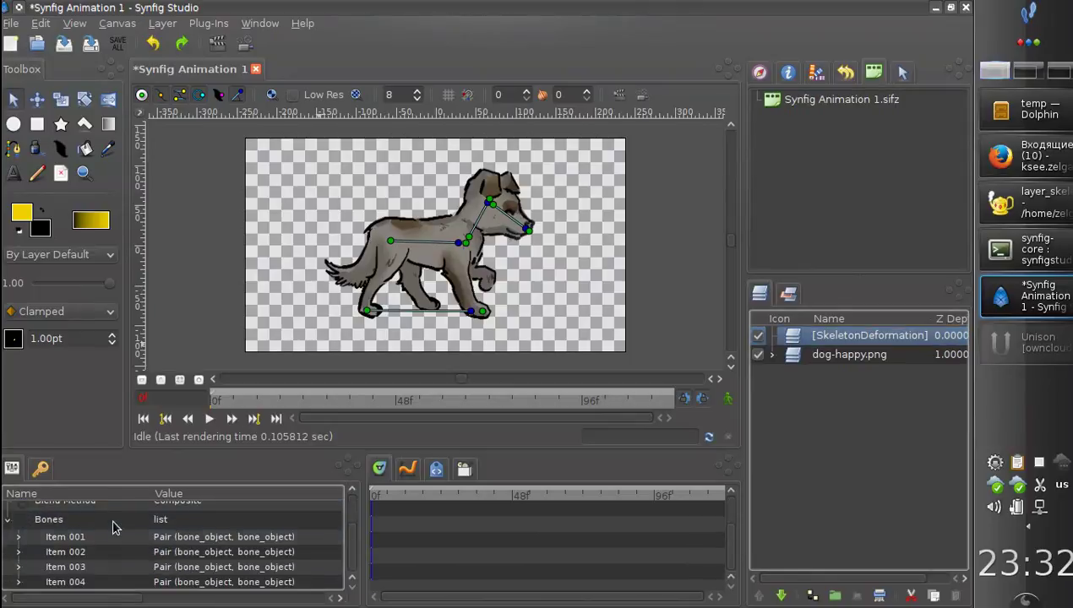
scroll(148, 579, up, 1)
click(8, 544)
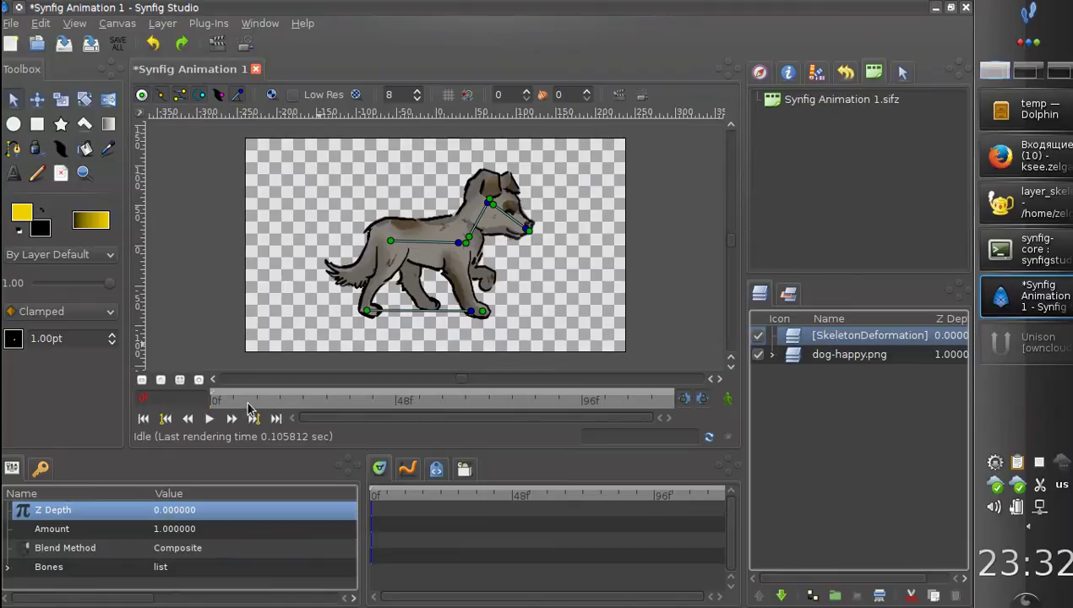
Test-drag the foot, body, neck and head bones to see how the dog deforms
drag(368, 312, 370, 314)
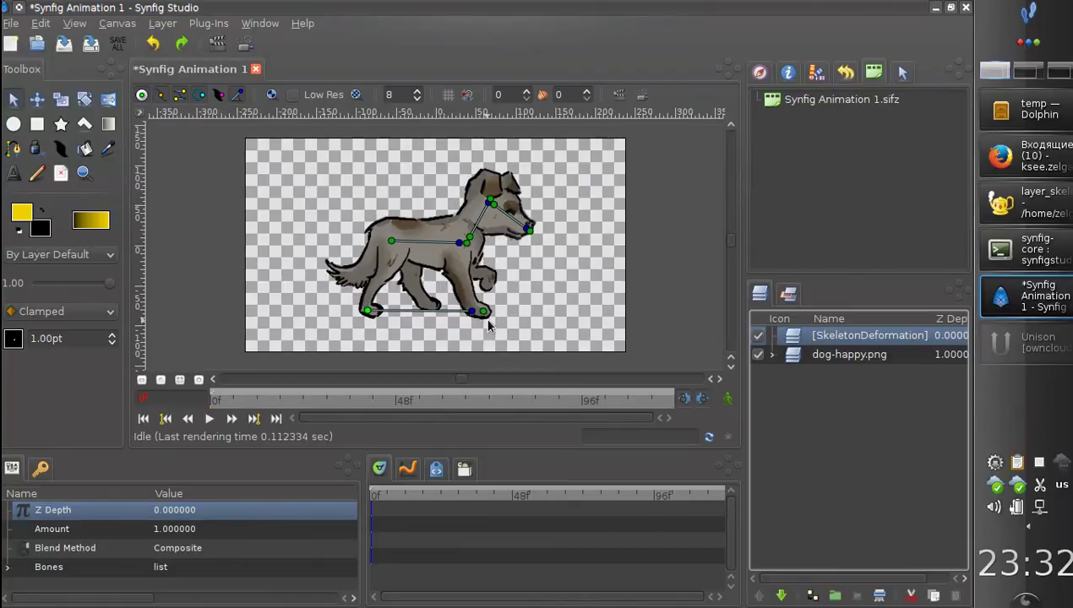
drag(484, 312, 484, 313)
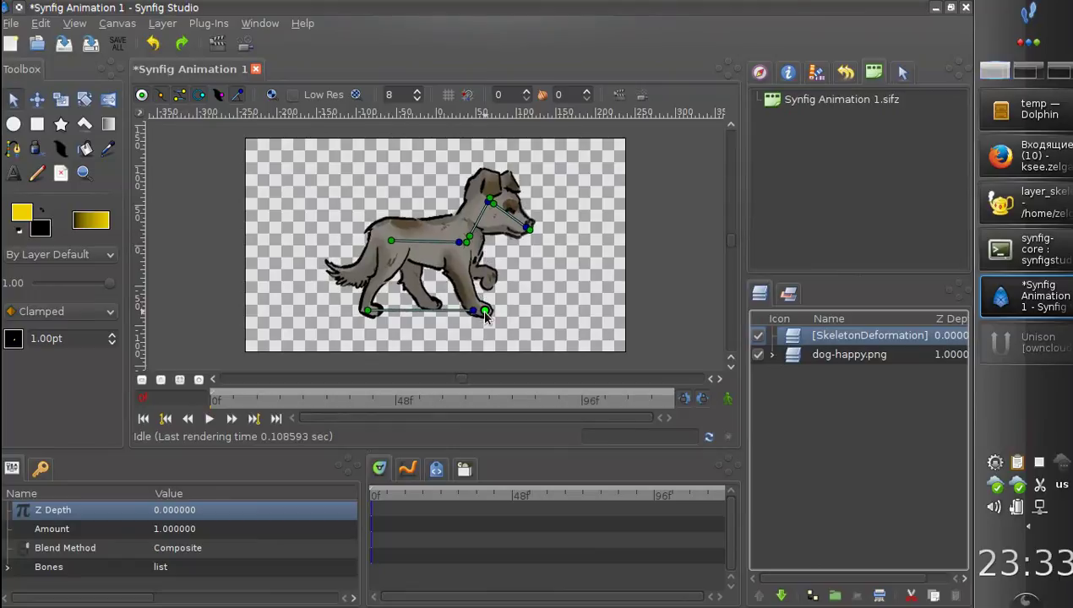
mouse_move(390, 241)
mouse_down()
mouse_move(390, 252)
mouse_move(387, 238)
mouse_up()
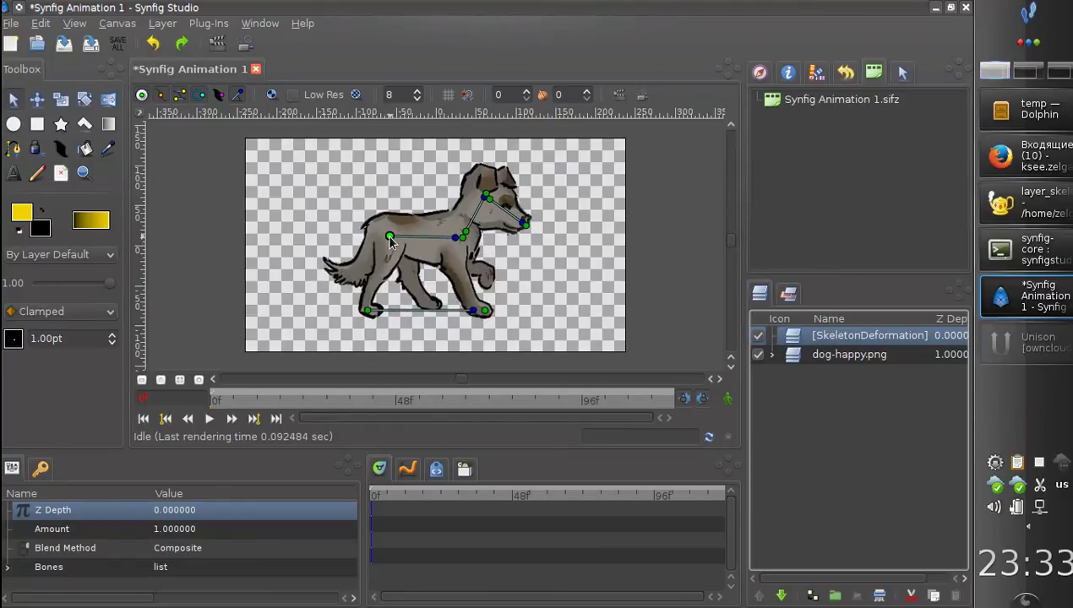
mouse_move(528, 234)
mouse_down()
mouse_move(539, 189)
mouse_move(513, 248)
mouse_up()
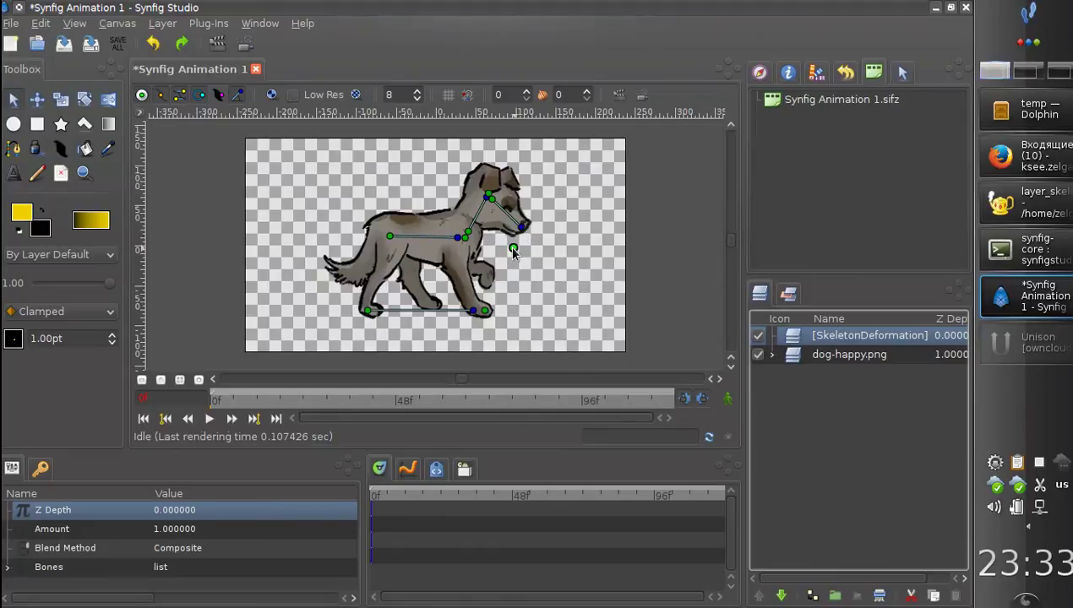
drag(489, 196, 499, 199)
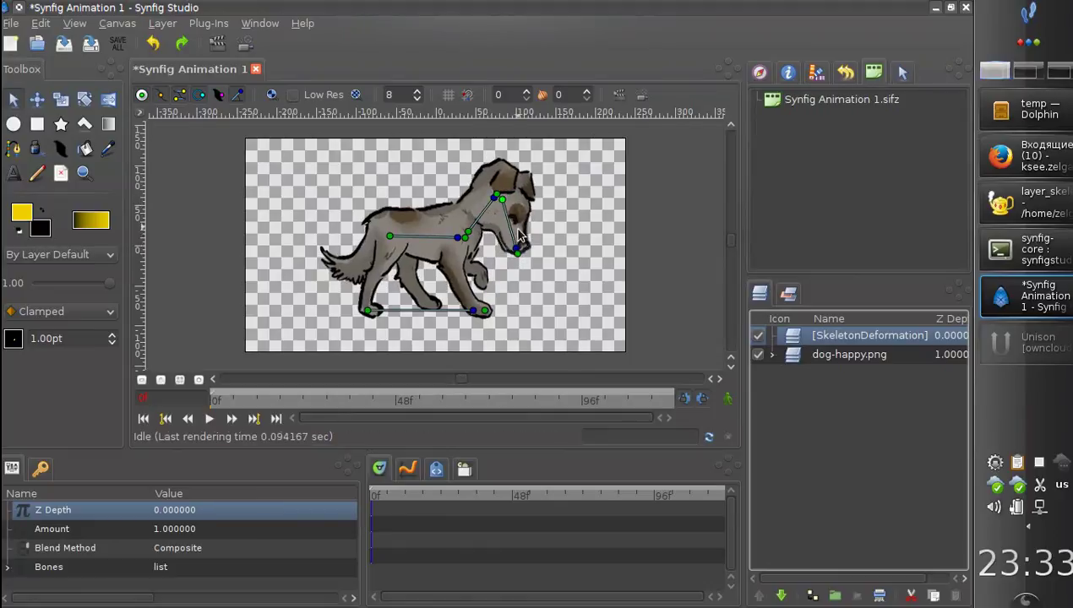
mouse_move(518, 257)
mouse_down()
mouse_move(547, 224)
mouse_move(539, 212)
mouse_move(557, 215)
mouse_move(531, 215)
mouse_move(520, 182)
mouse_up()
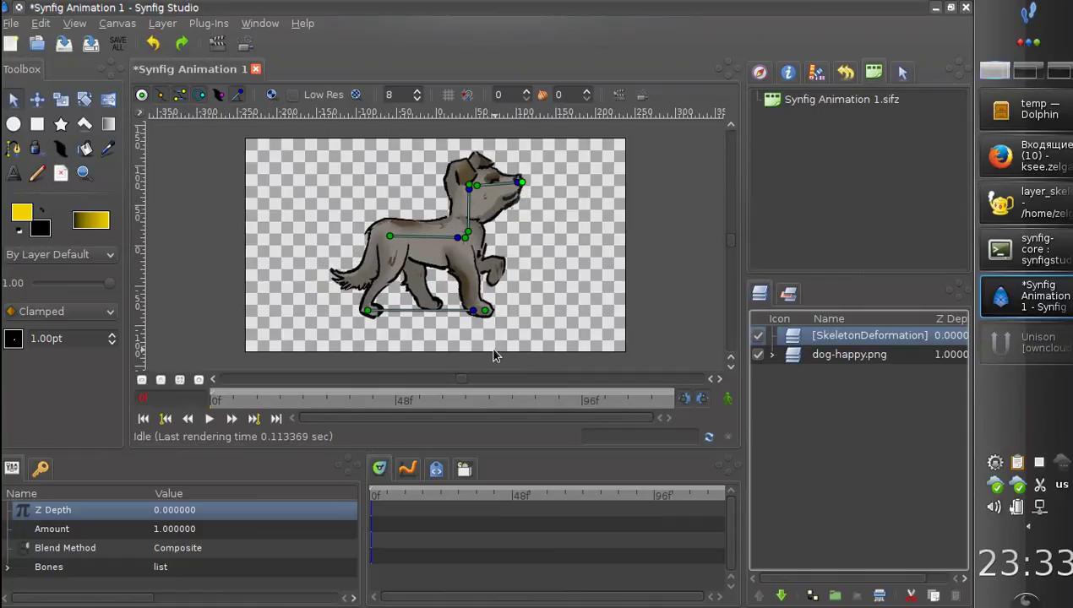
Shift the whole skeleton, then fine-tune the hip origin and tilt the head upward
mouse_move(391, 242)
mouse_down()
mouse_move(365, 238)
mouse_move(421, 239)
mouse_up()
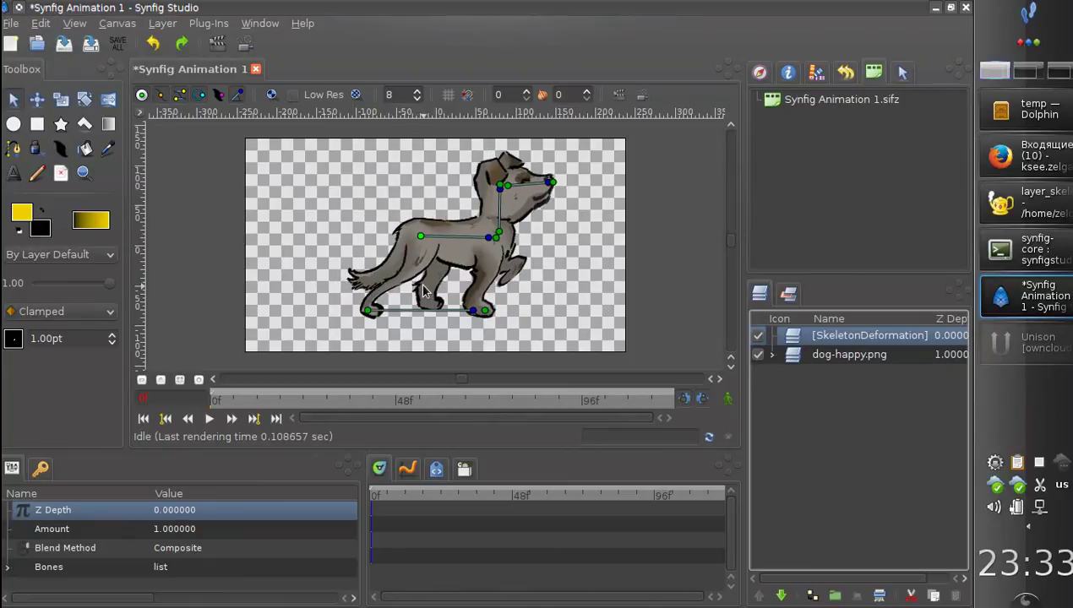
drag(550, 178, 552, 179)
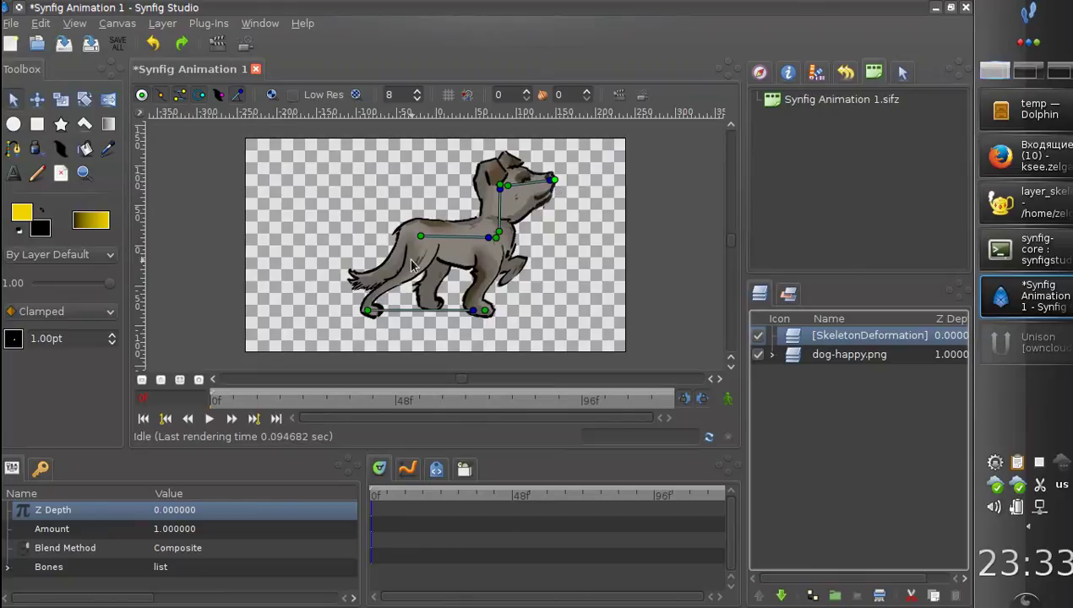
drag(416, 237, 413, 243)
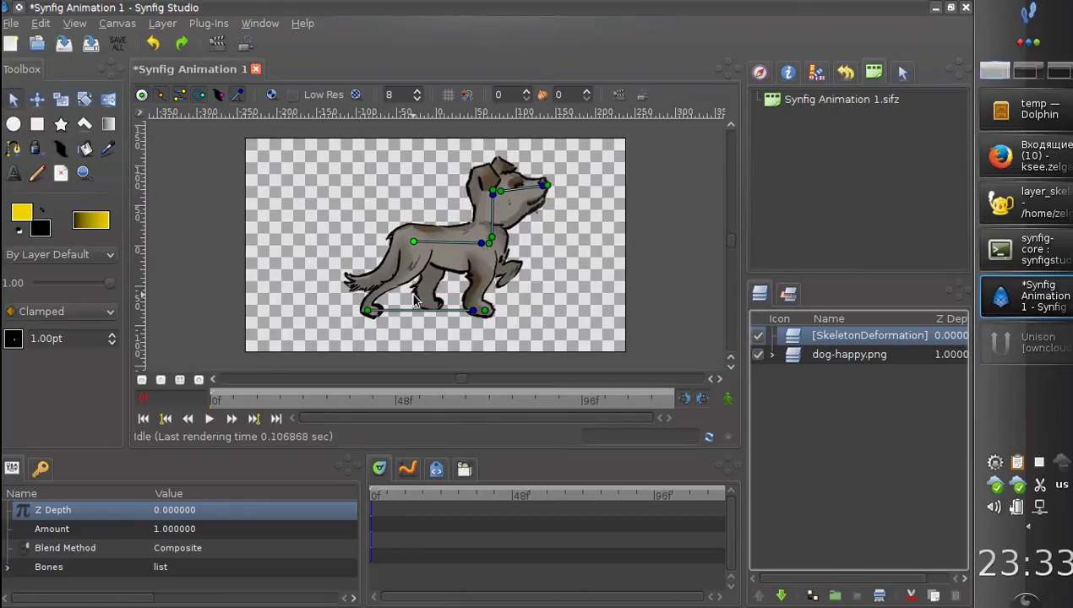
drag(549, 194, 546, 185)
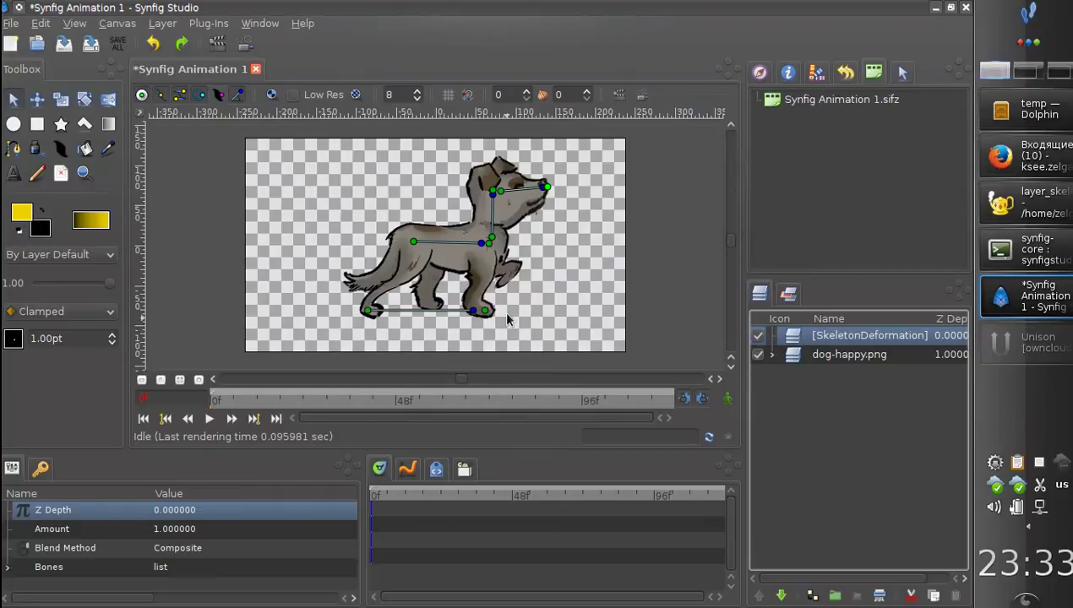
drag(413, 243, 392, 243)
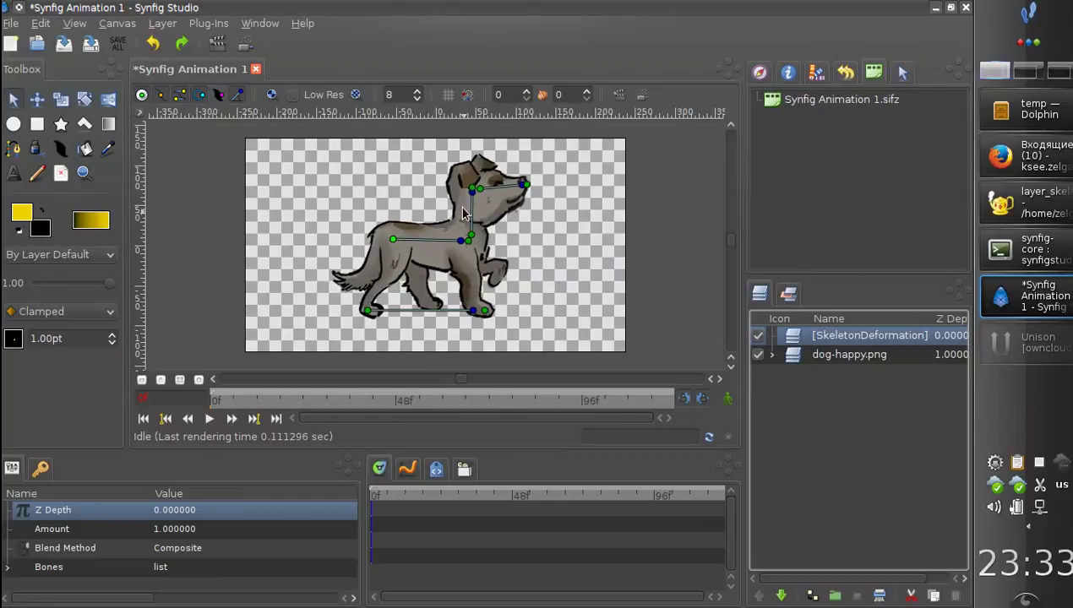
mouse_move(464, 190)
mouse_down()
mouse_move(512, 182)
mouse_move(463, 181)
mouse_up()
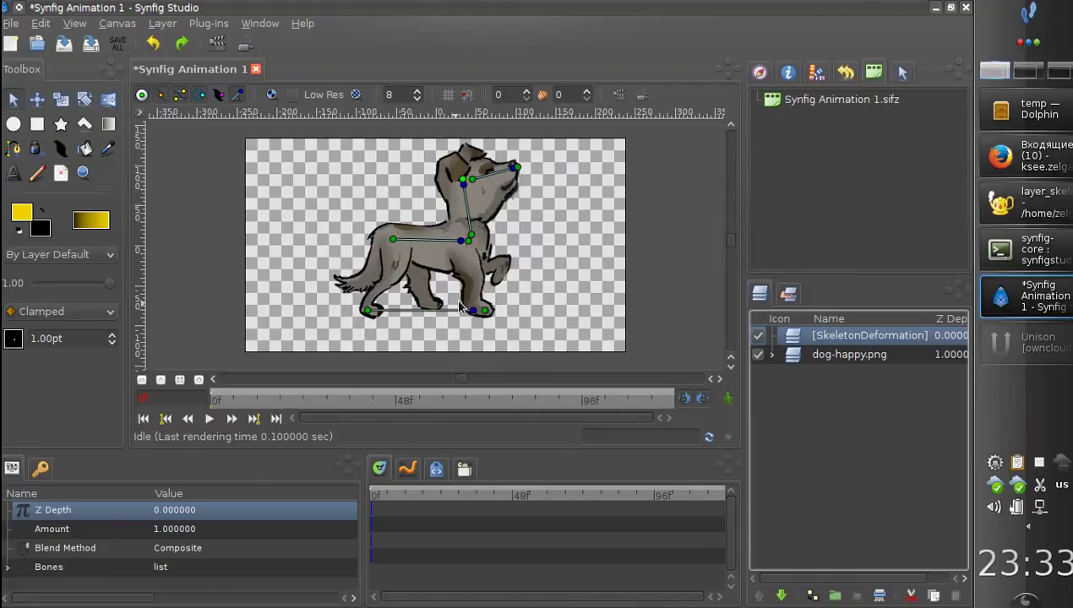
Toggle the skeleton deformation off and on to compare, then rotate the head forward
click(757, 336)
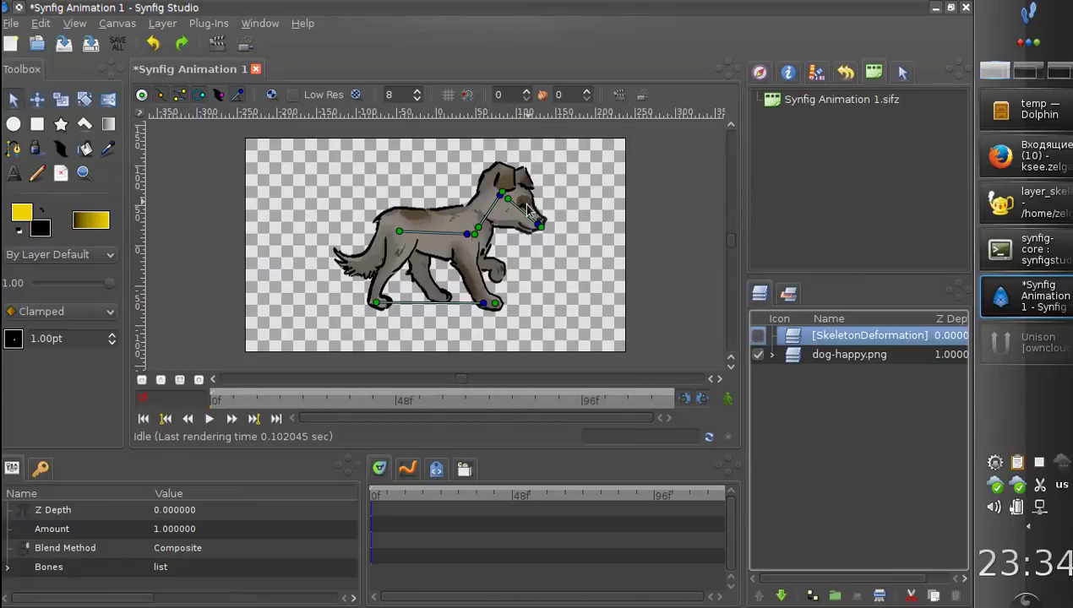
click(758, 337)
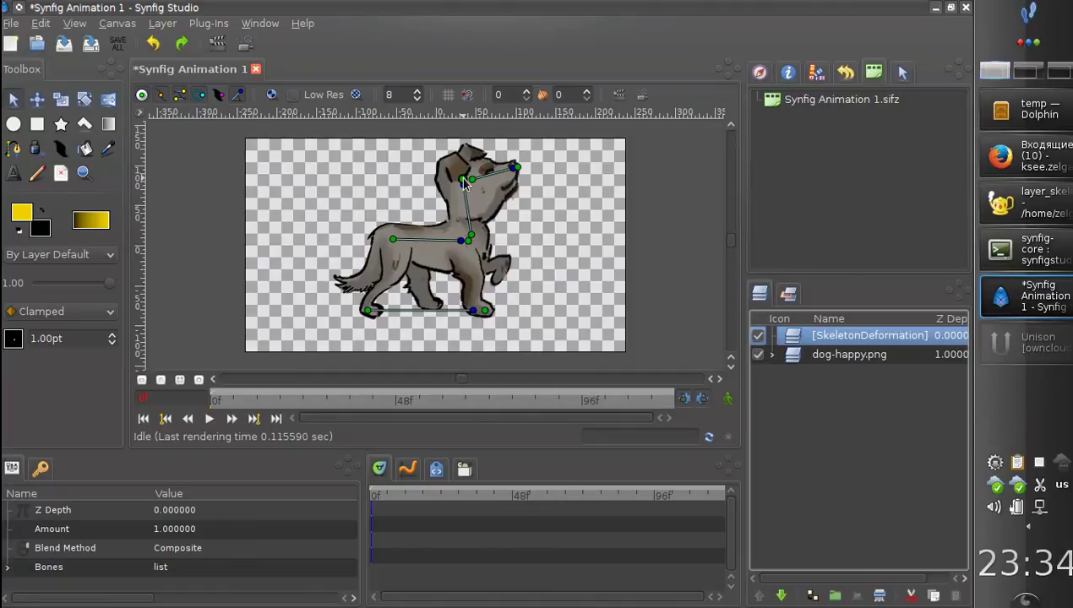
mouse_move(487, 192)
mouse_down()
mouse_move(560, 245)
mouse_move(541, 233)
mouse_up()
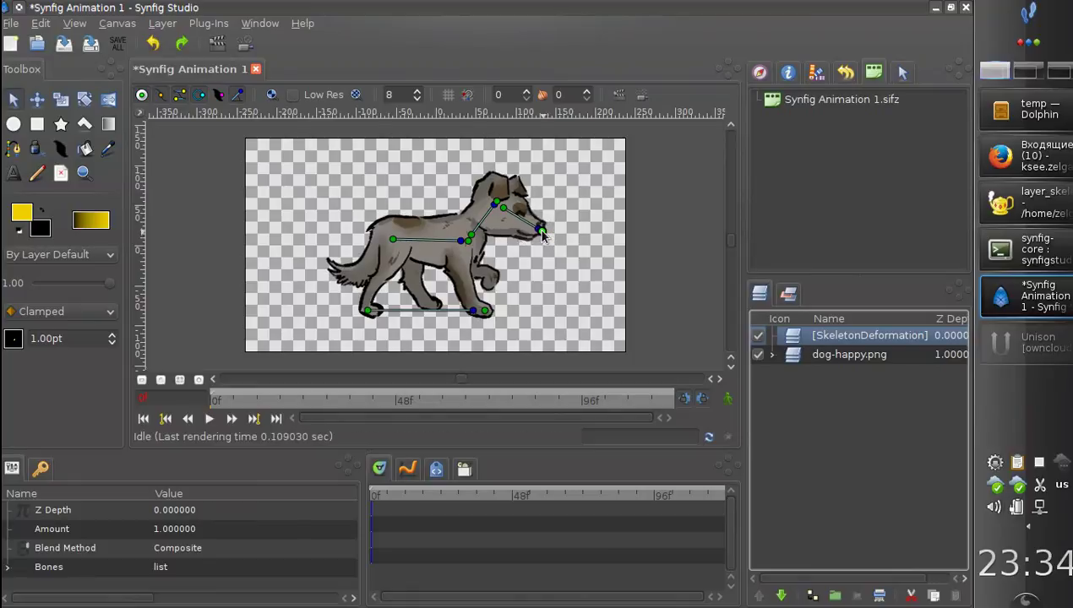
In animation mode at frame 14, drag the neck and head bones to lower the head
click(729, 400)
drag(383, 500, 411, 500)
drag(540, 231, 525, 253)
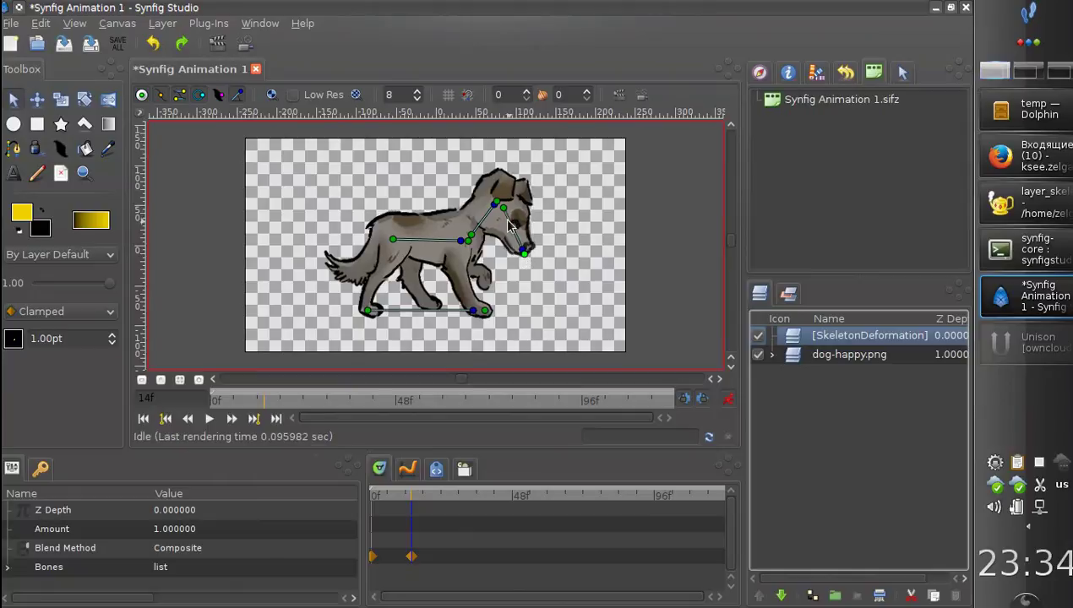
drag(498, 209, 502, 210)
mouse_move(543, 272)
mouse_down()
mouse_move(567, 281)
mouse_move(581, 245)
mouse_up()
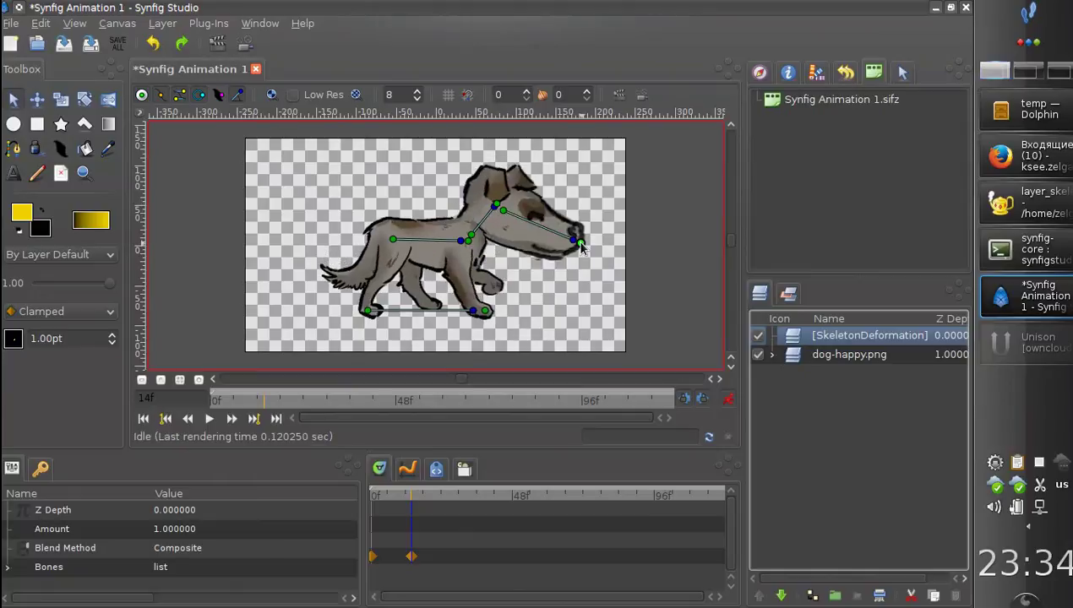
drag(495, 205, 522, 240)
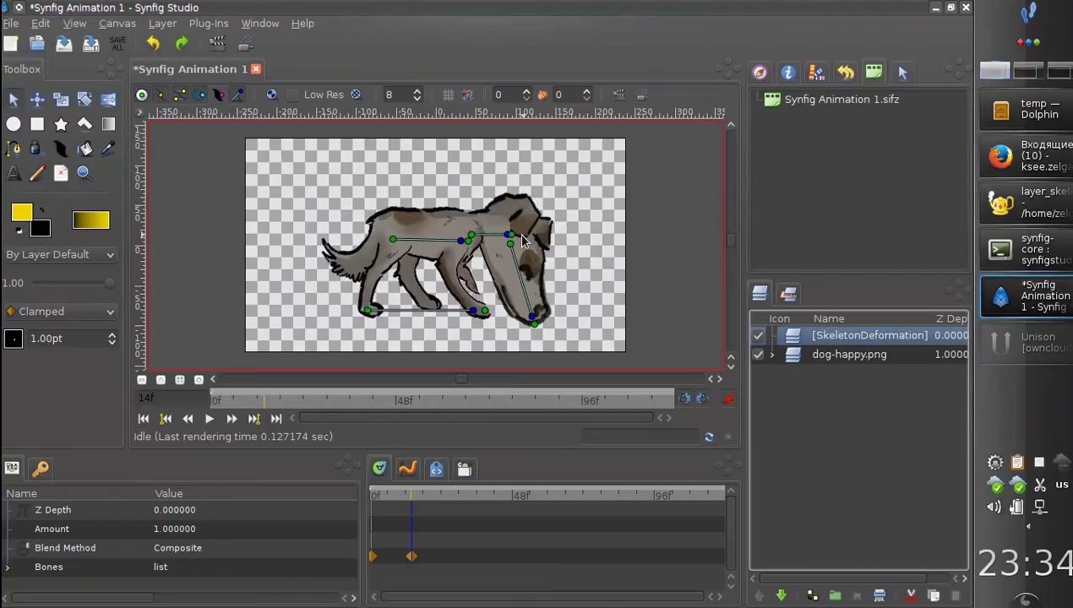
Refine the frame 14 head angle, comparing poses at frames 8 and 9
drag(534, 323, 588, 258)
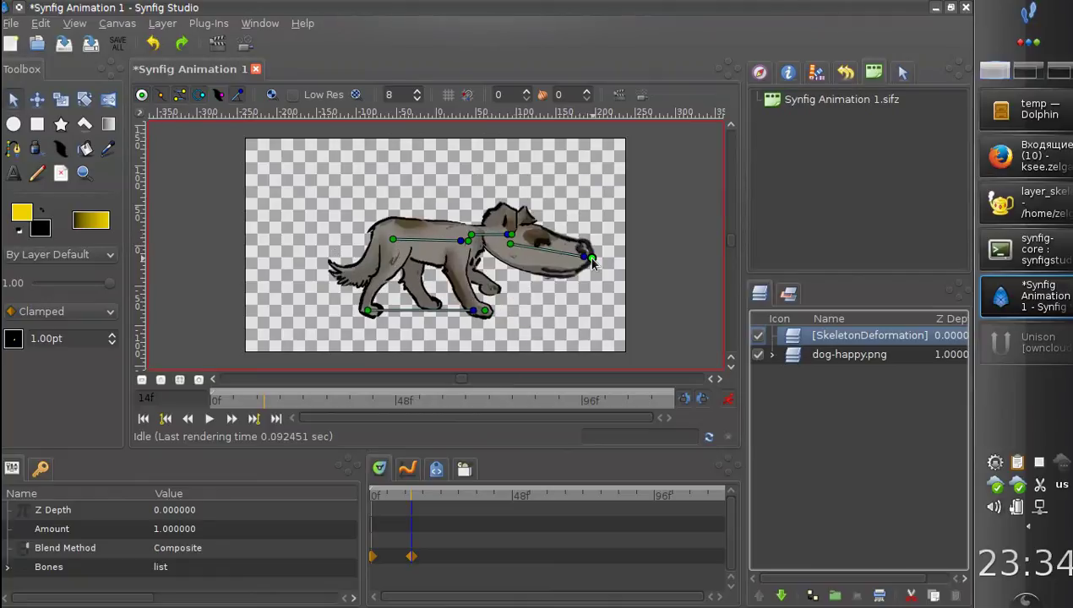
mouse_move(509, 245)
mouse_down()
mouse_move(520, 236)
mouse_move(558, 246)
mouse_up()
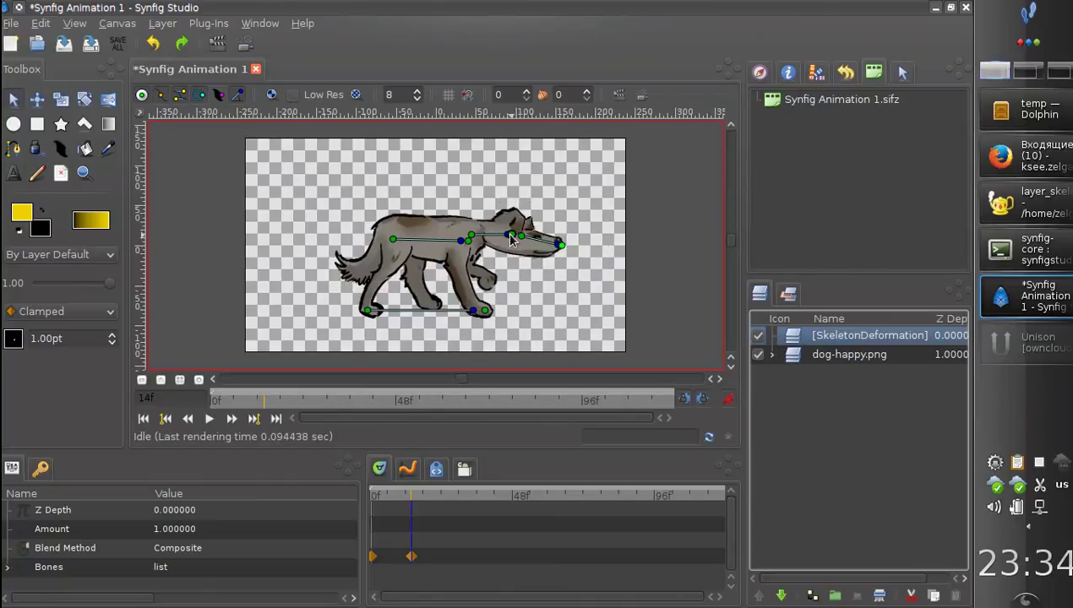
drag(505, 232, 486, 203)
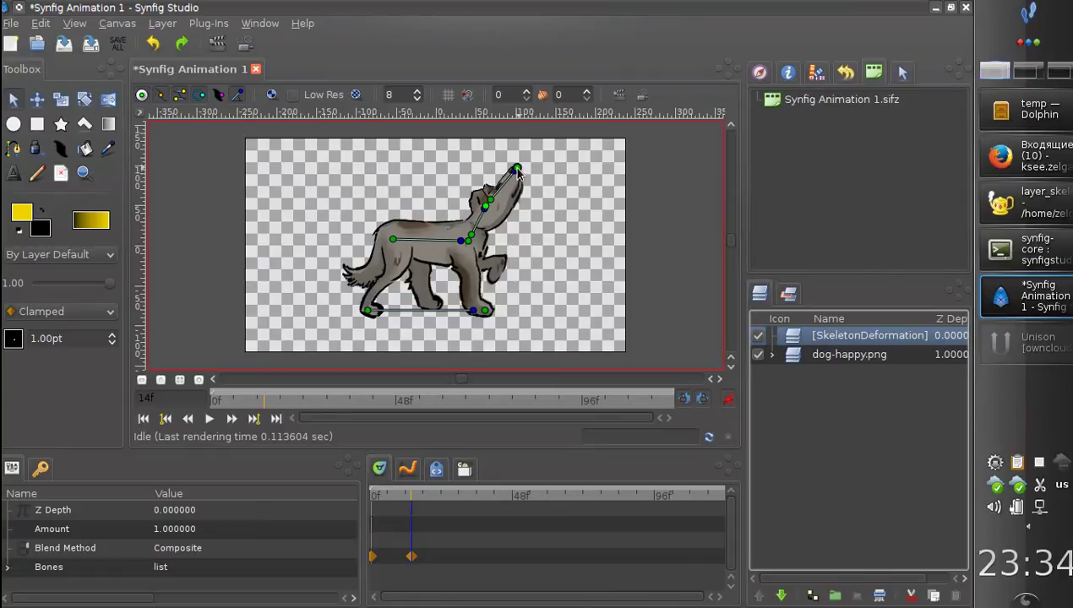
mouse_move(512, 166)
mouse_down()
mouse_move(524, 223)
mouse_move(517, 291)
mouse_move(514, 275)
mouse_up()
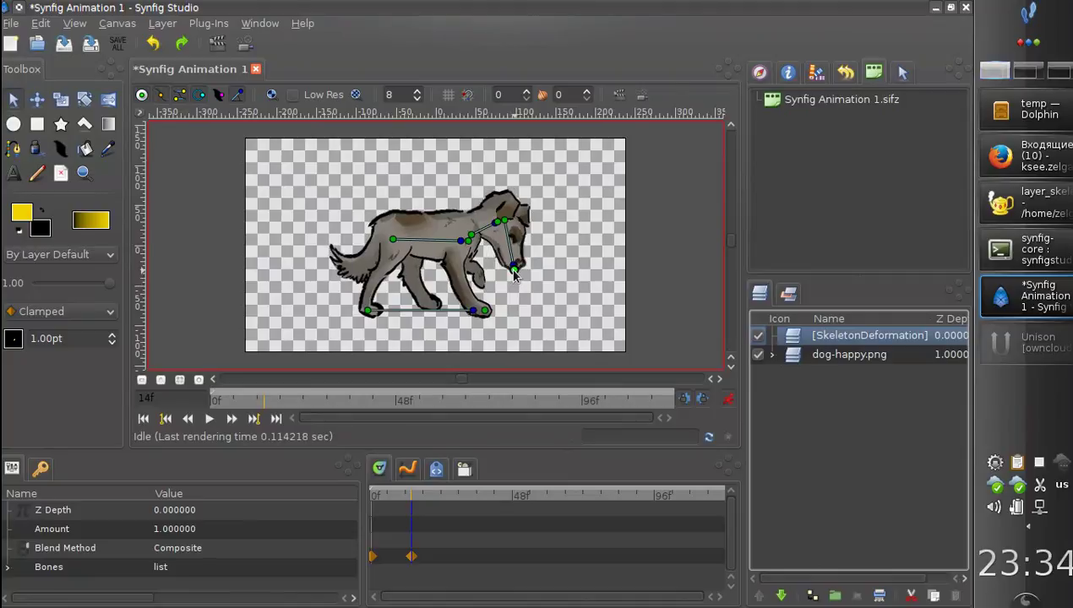
mouse_move(400, 504)
mouse_down()
mouse_move(393, 494)
mouse_move(411, 496)
mouse_up()
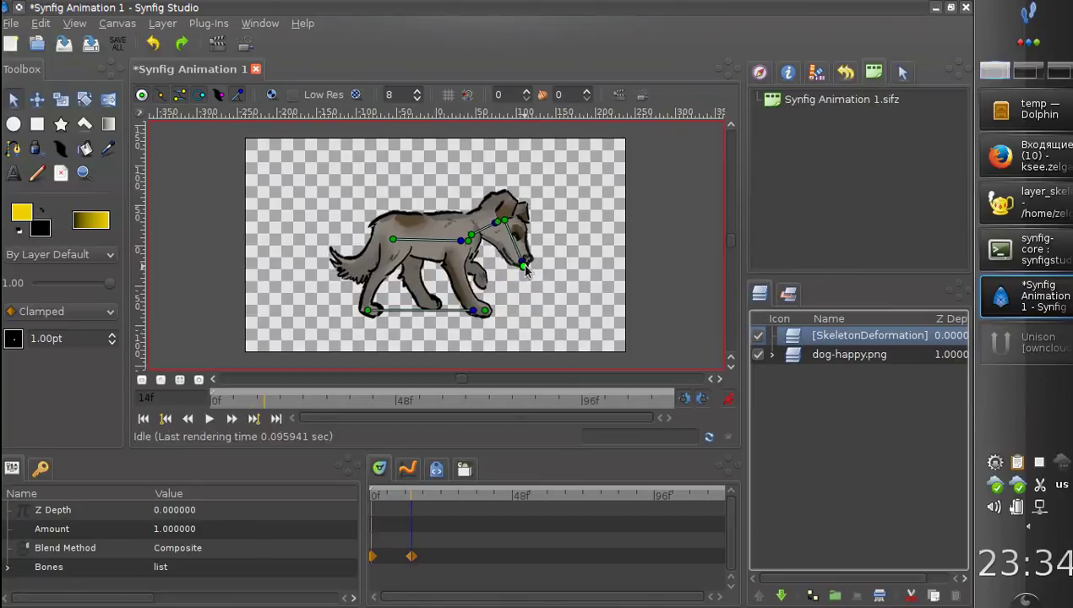
drag(497, 220, 506, 223)
mouse_move(406, 501)
mouse_down()
mouse_move(398, 494)
mouse_move(443, 494)
mouse_up()
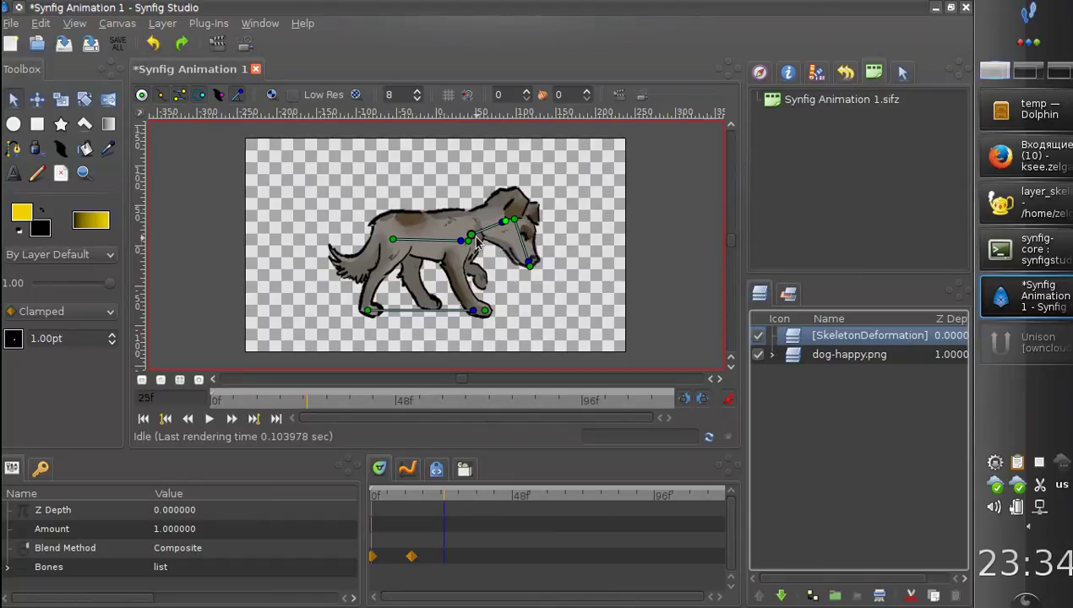
Key a new head pose around frame 25, undoing one attempt
drag(473, 234, 544, 268)
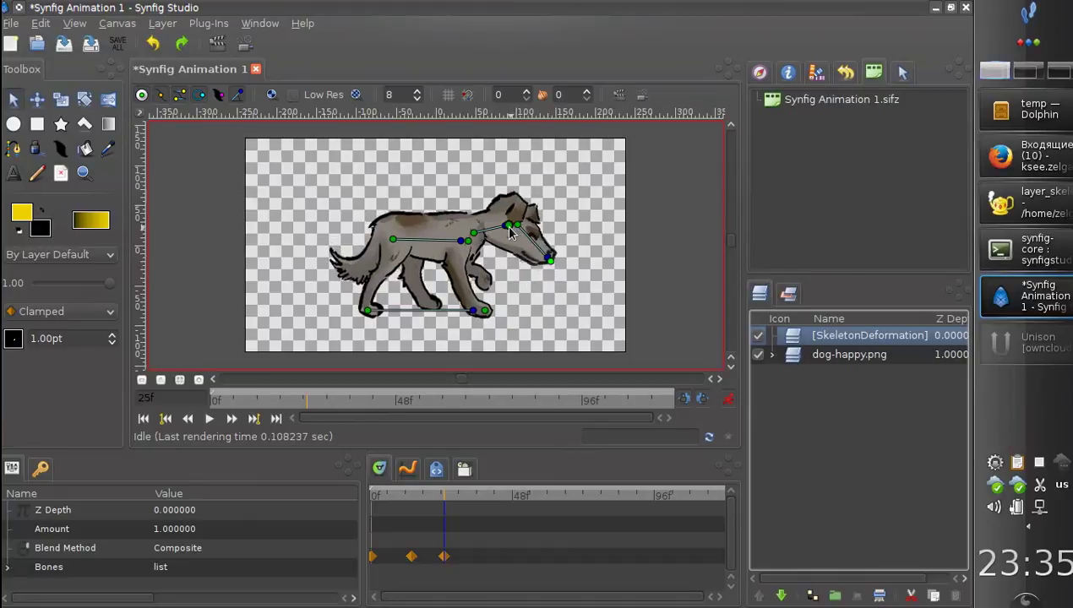
key(ctrl+z)
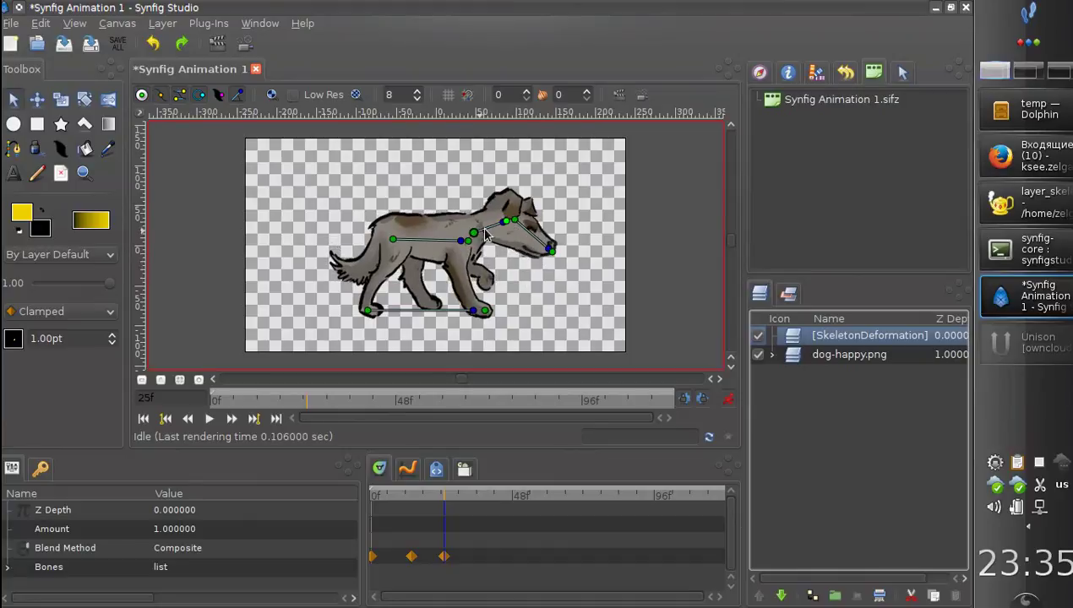
drag(515, 222, 508, 230)
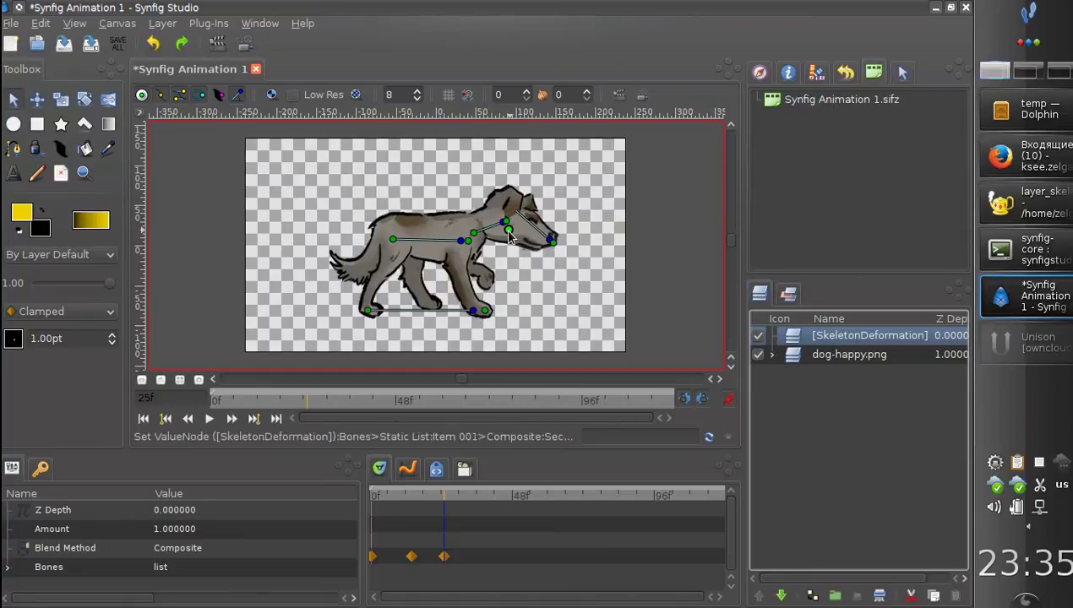
mouse_move(545, 260)
mouse_down()
mouse_move(529, 263)
mouse_move(480, 193)
mouse_move(540, 197)
mouse_move(473, 189)
mouse_up()
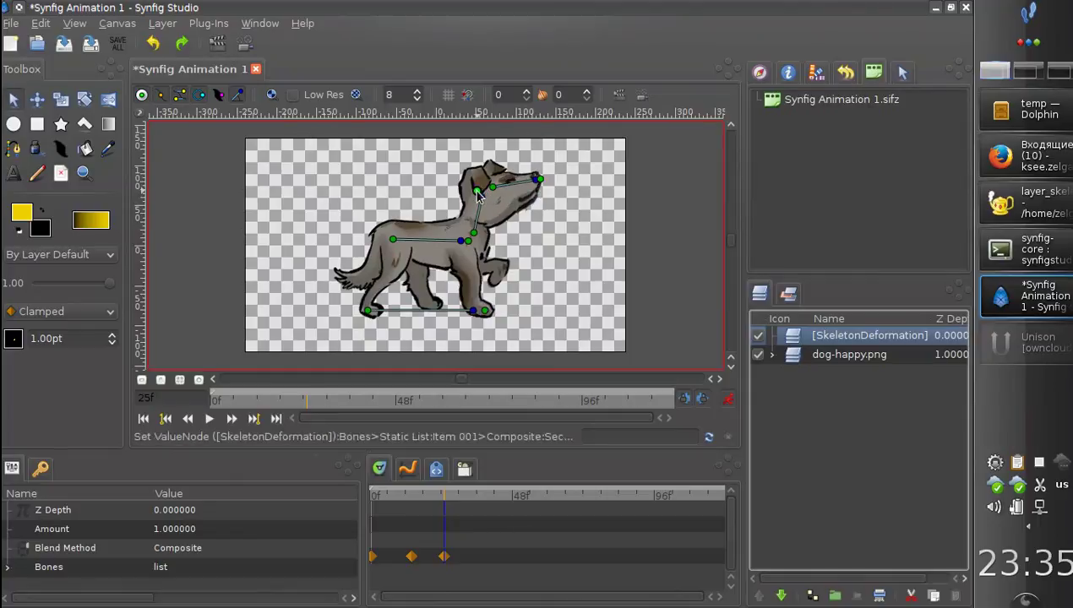
Preview frames 24–27 and tilt the dog's head downward there
click(440, 497)
drag(440, 498, 443, 499)
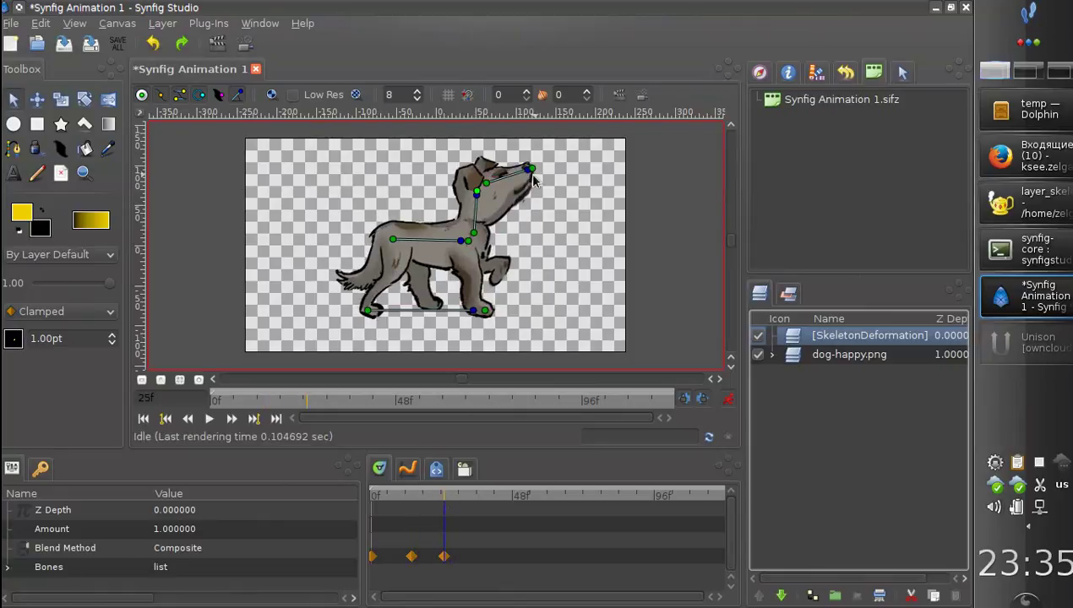
mouse_move(520, 176)
mouse_down()
mouse_move(529, 173)
mouse_move(468, 201)
mouse_up()
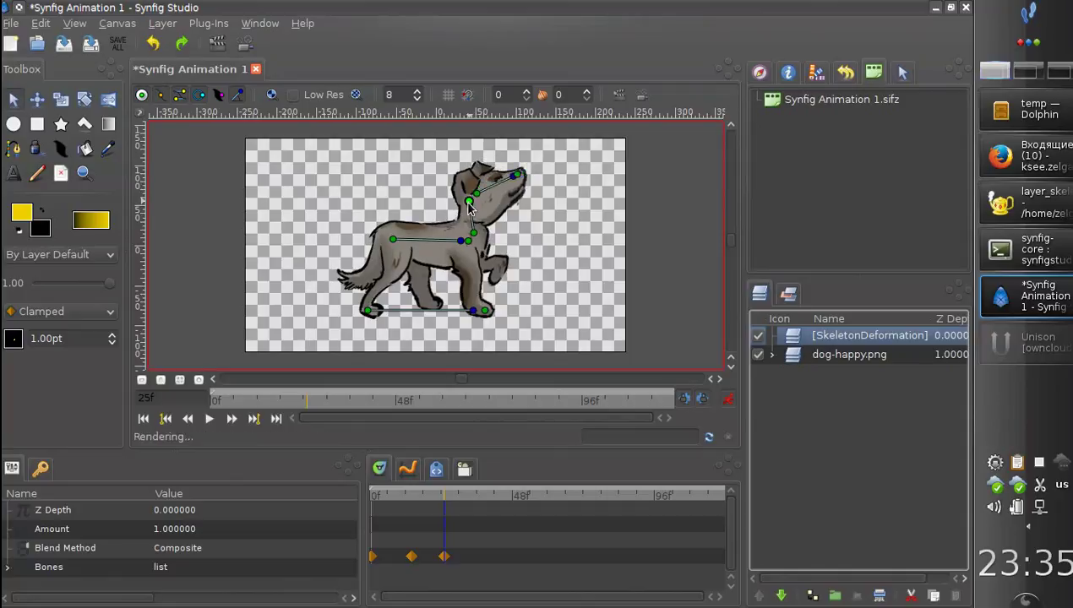
key(ctrl+z)
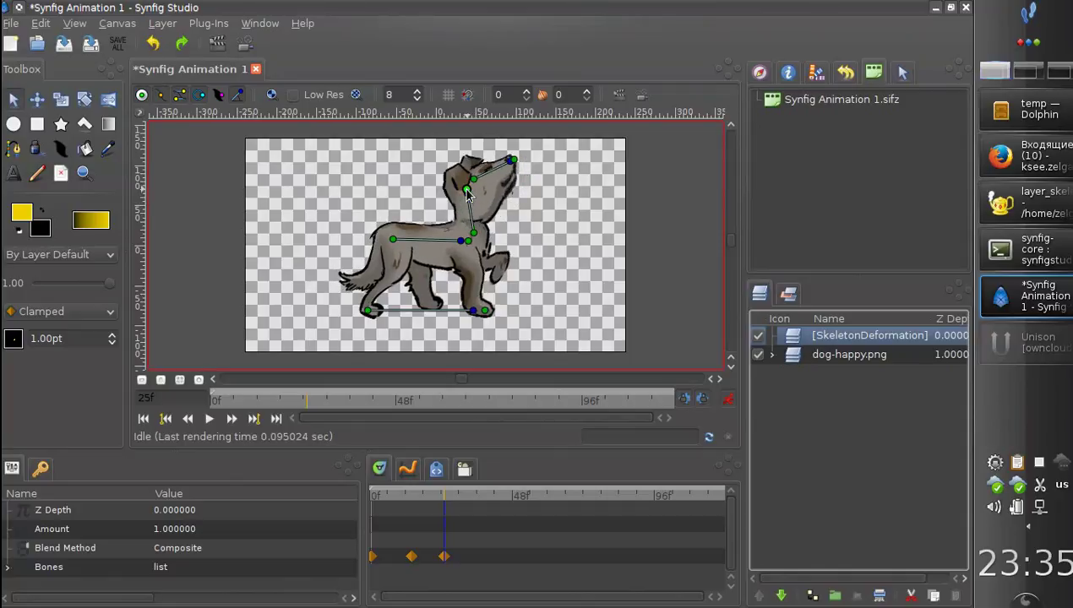
drag(473, 179, 477, 186)
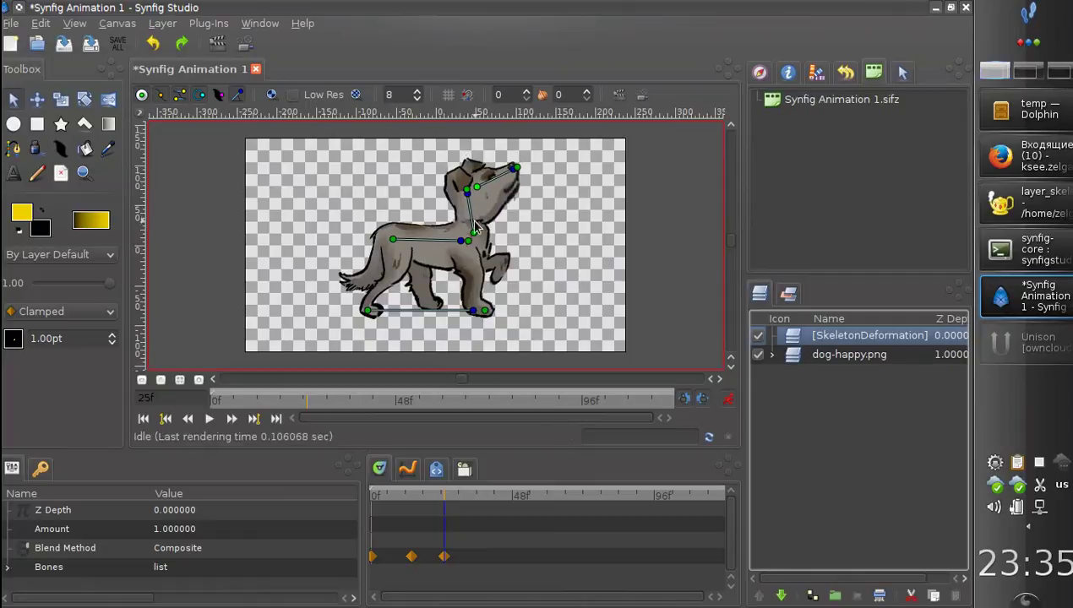
Point the head forward at frame 38, then review frame 18
drag(459, 502, 482, 500)
drag(467, 193, 511, 198)
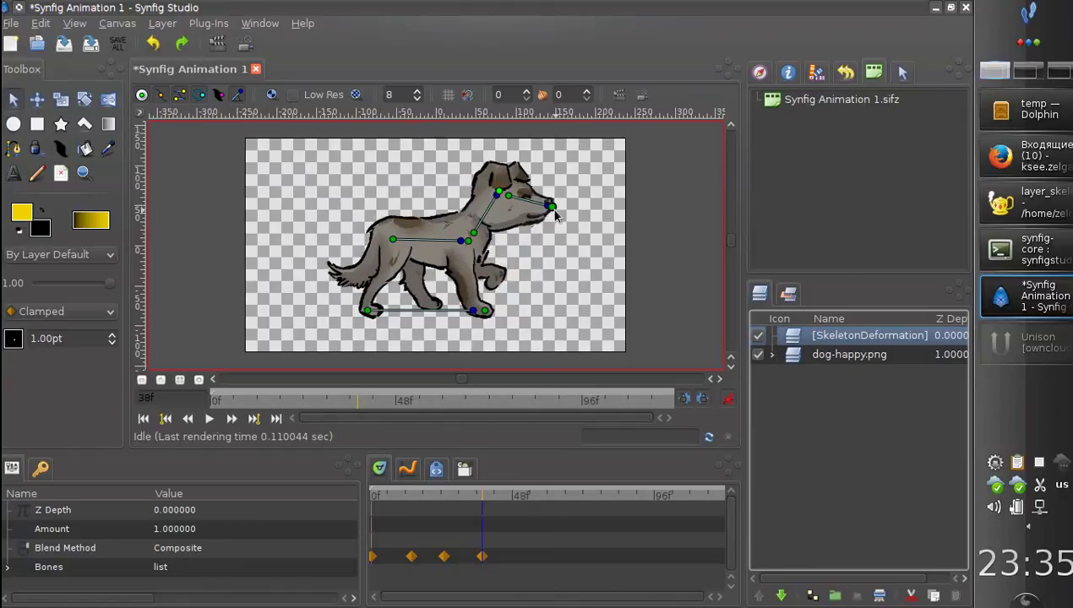
mouse_move(481, 501)
mouse_down()
mouse_move(349, 487)
mouse_move(499, 504)
mouse_move(409, 503)
mouse_move(508, 502)
mouse_move(494, 502)
mouse_up()
Duplicate the head waypoints in the Timetrack, including a copy at frame 44
right_click(411, 556)
click(443, 464)
mouse_move(481, 556)
mouse_down()
mouse_move(463, 556)
mouse_move(480, 556)
mouse_up()
click(500, 502)
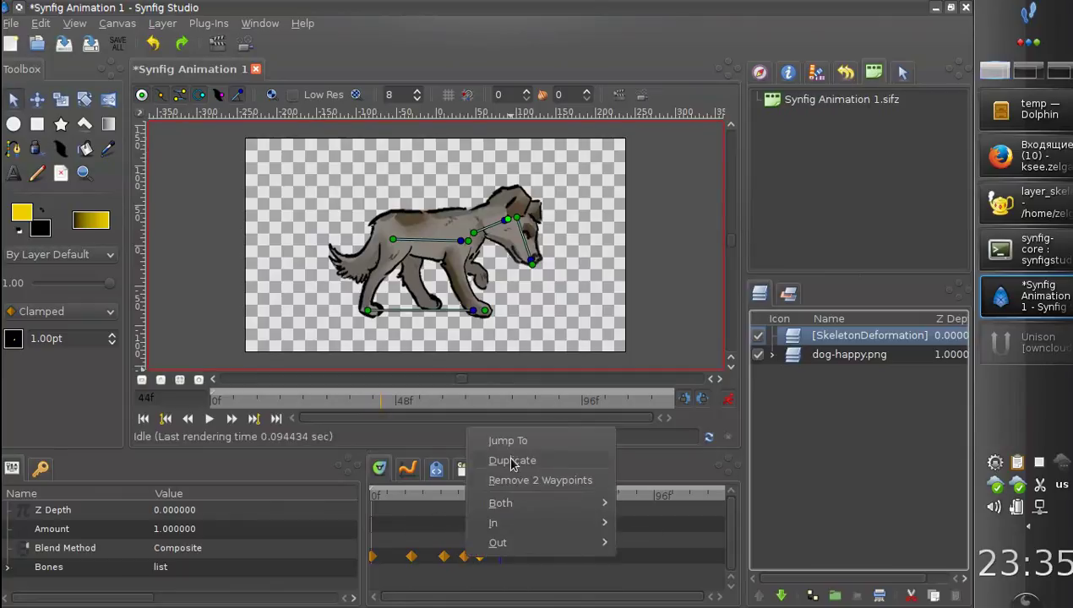
click(511, 461)
Bend the dog's head down at frame 37, then play the head-bob from the start
drag(485, 497, 479, 498)
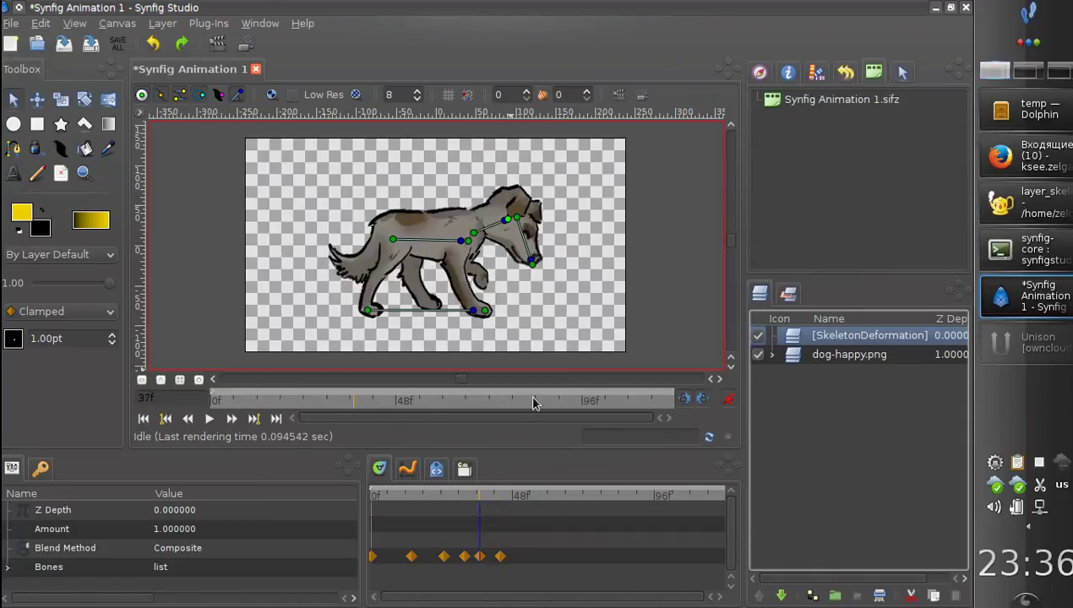
drag(540, 269, 541, 270)
drag(478, 494, 371, 493)
click(208, 426)
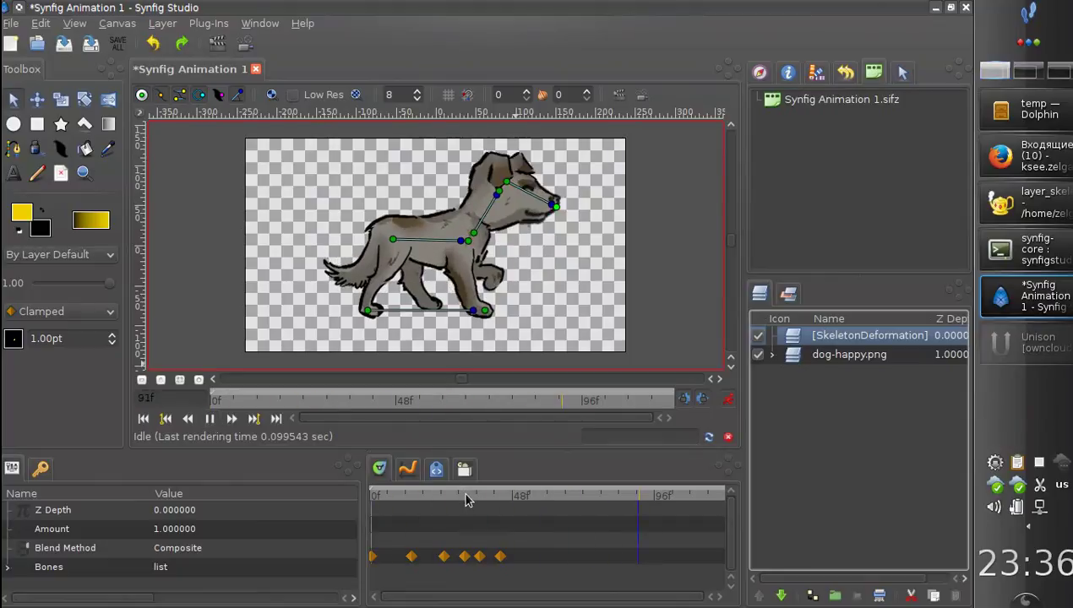
Adjust the head bone tip at frame 44, then replay the head-bob from frame 0
click(209, 418)
click(500, 500)
drag(540, 202, 487, 201)
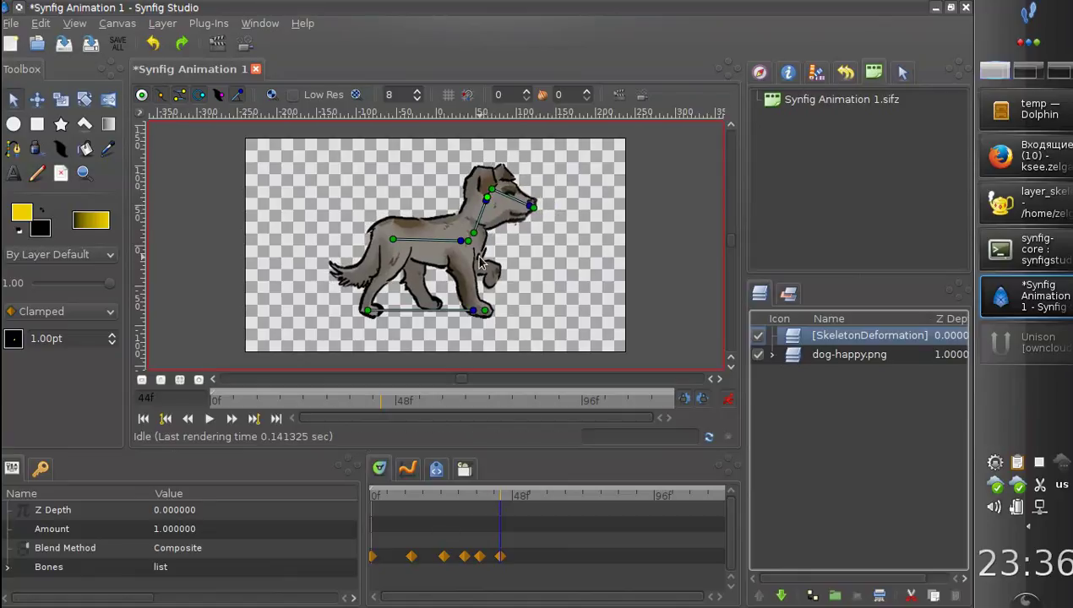
click(144, 418)
click(209, 418)
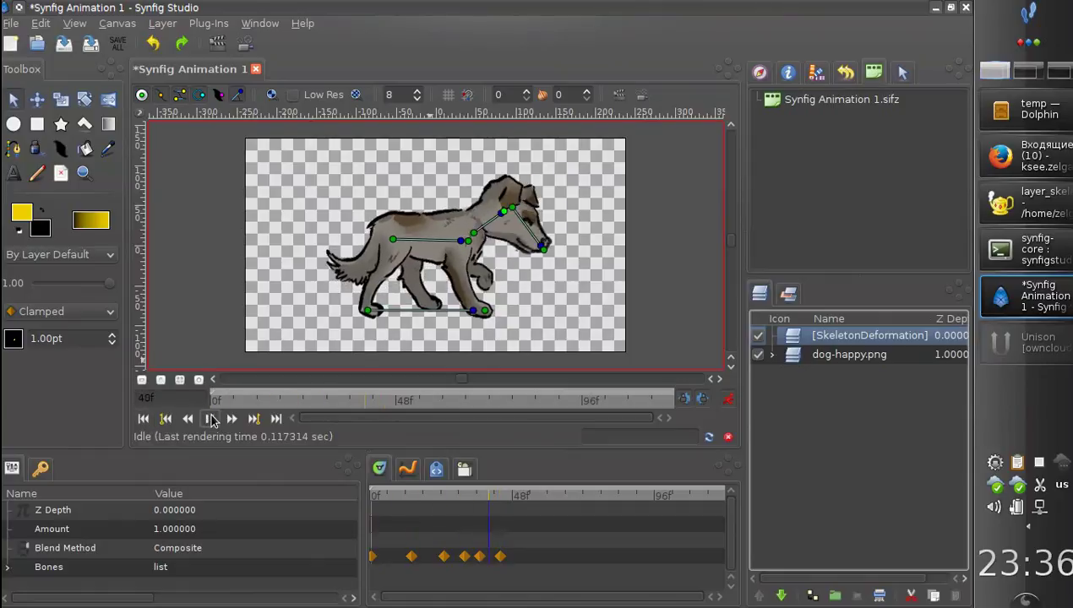
click(211, 419)
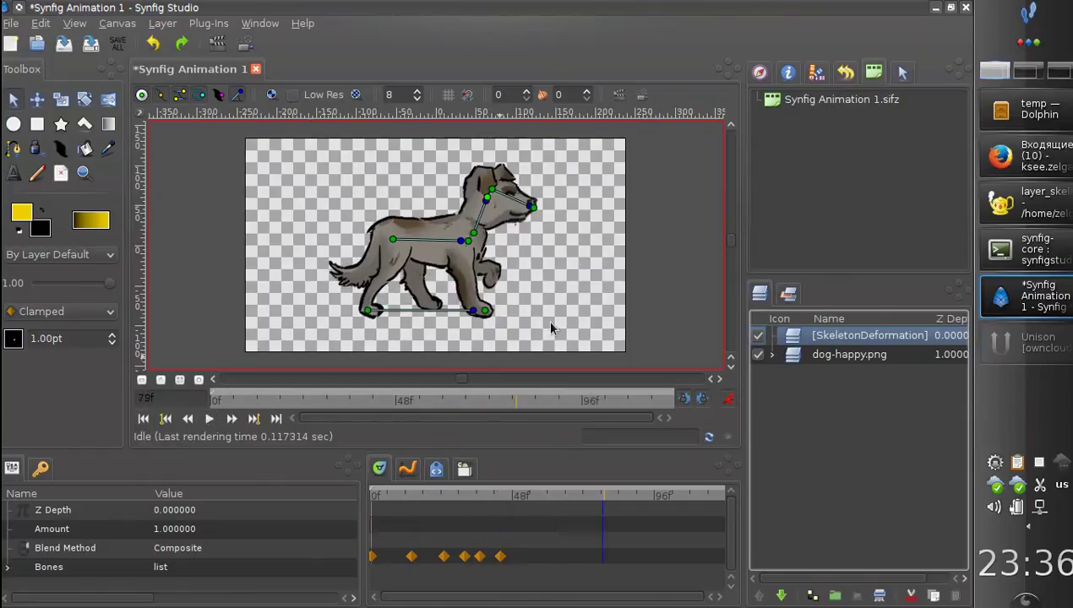